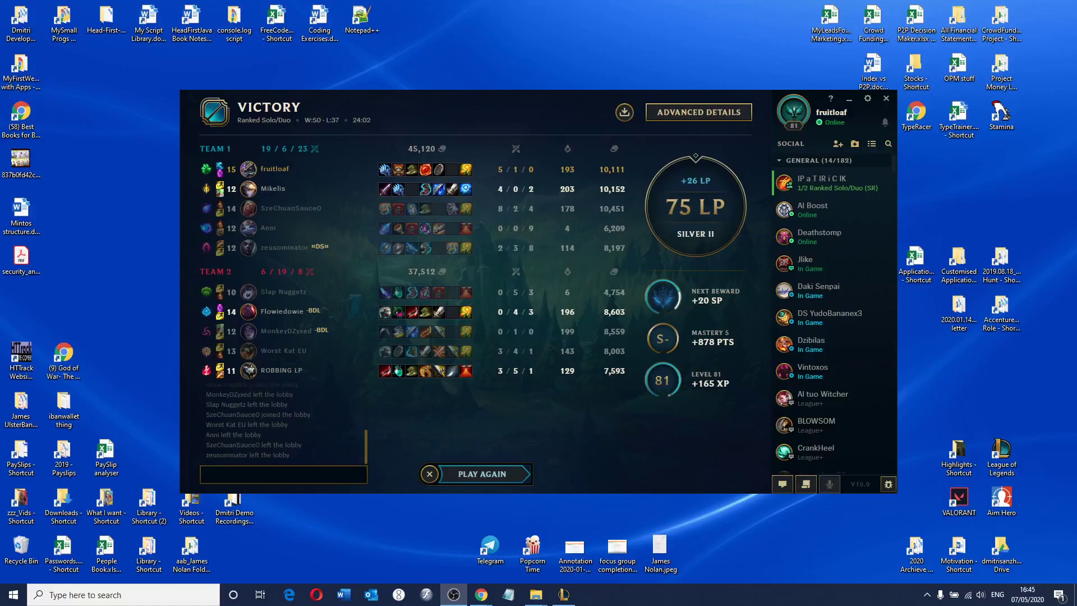
# Glance at the OP.GG stats page, then bring the LoL Trainer spreadsheet to the front.
pyautogui.click(482, 594)
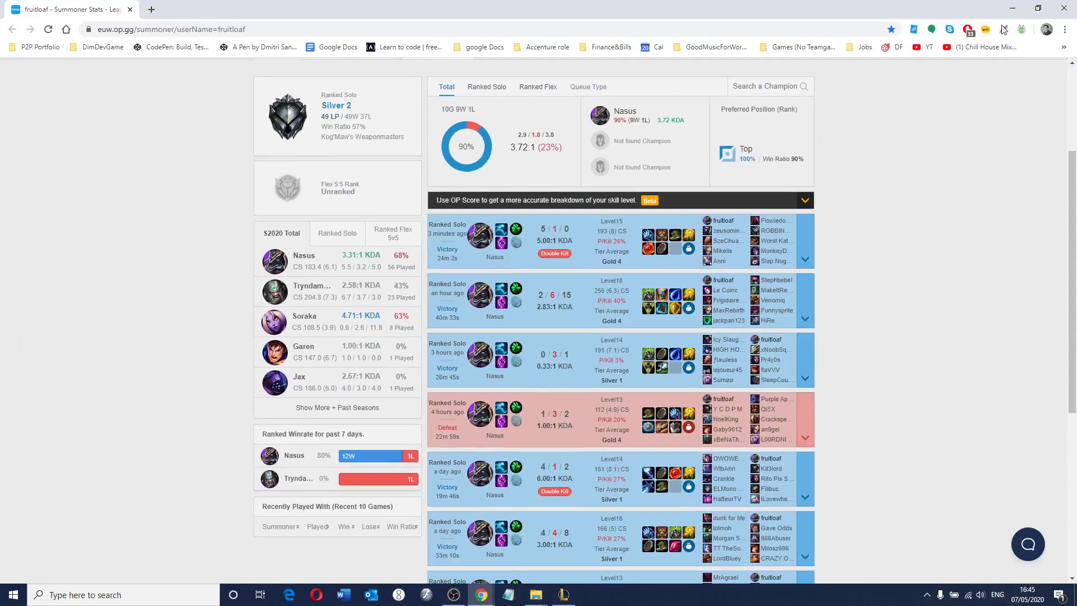
pyautogui.click(1013, 8)
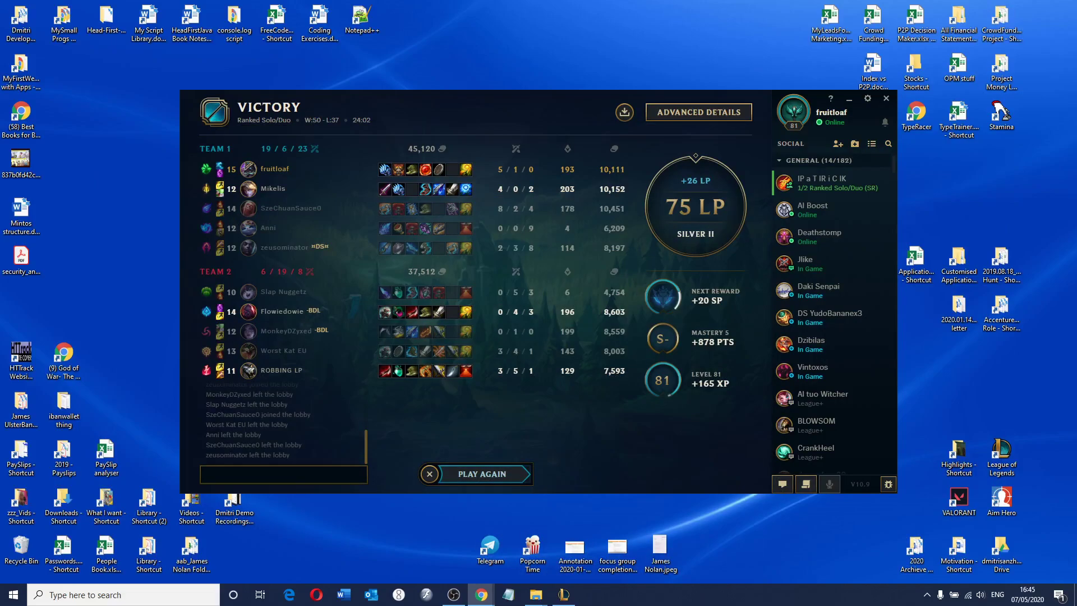
pyautogui.hotkey('alt', 'Tab')
pyautogui.press('super+Up')
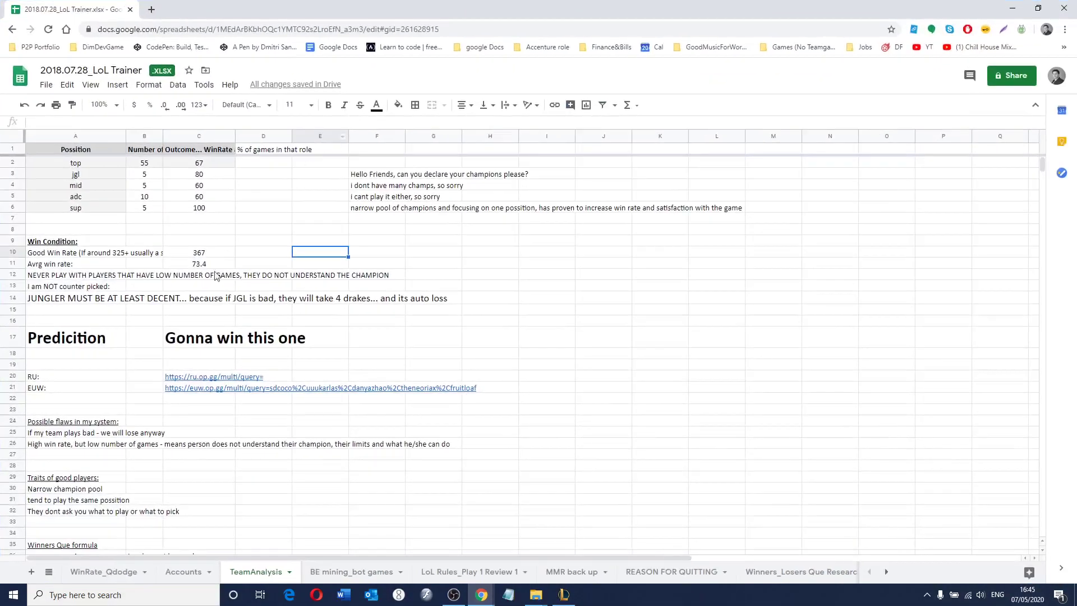
# Check C10's =sum(C2:C7) total of 367 and the A10 note, then hide and restore the sheet.
pyautogui.click(214, 255)
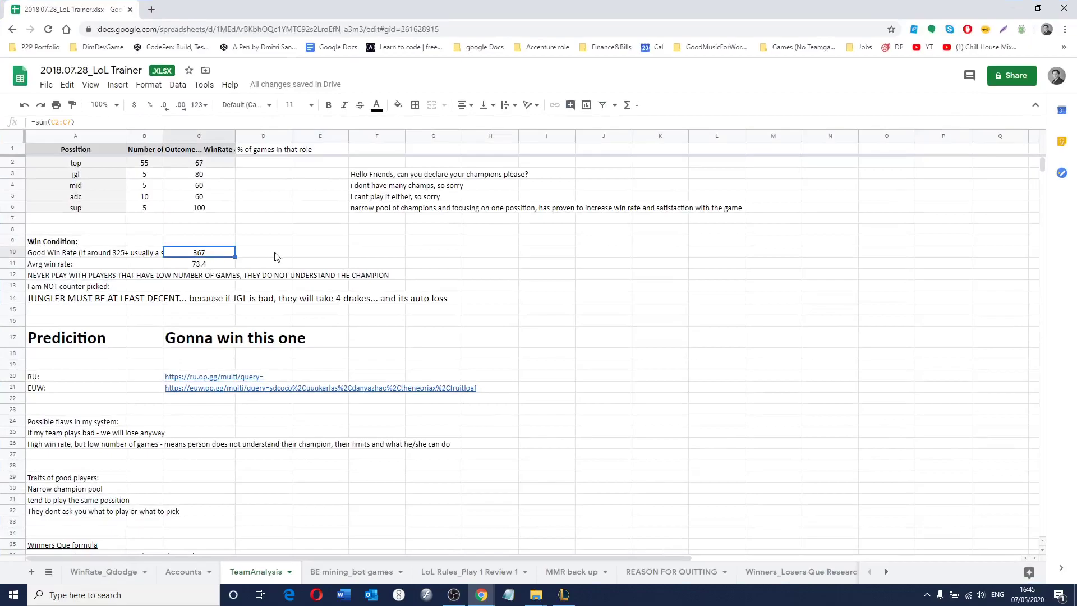
pyautogui.click(118, 254)
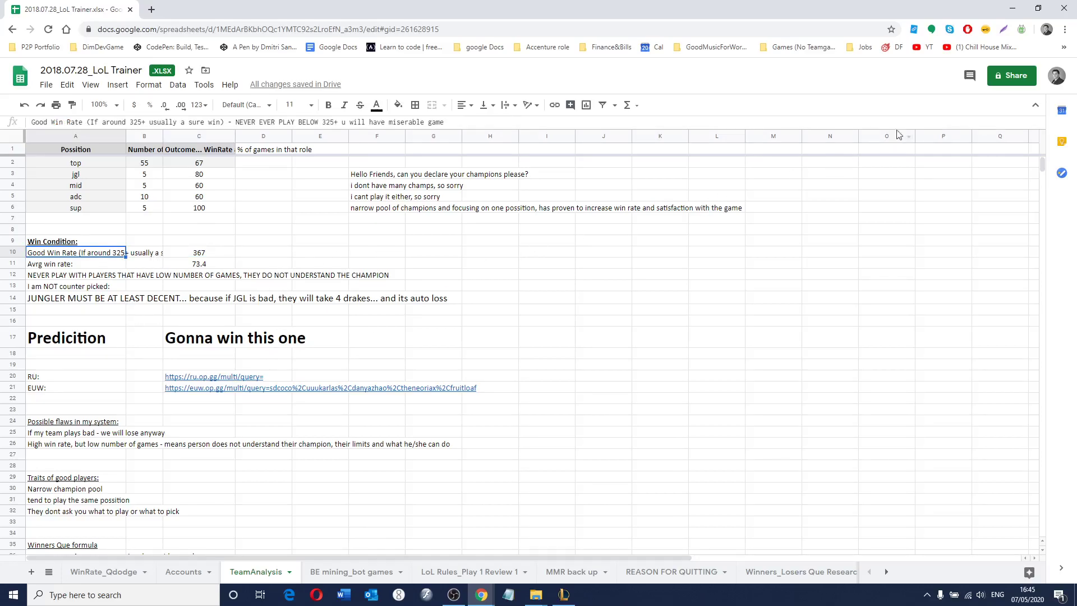
pyautogui.click(1010, 11)
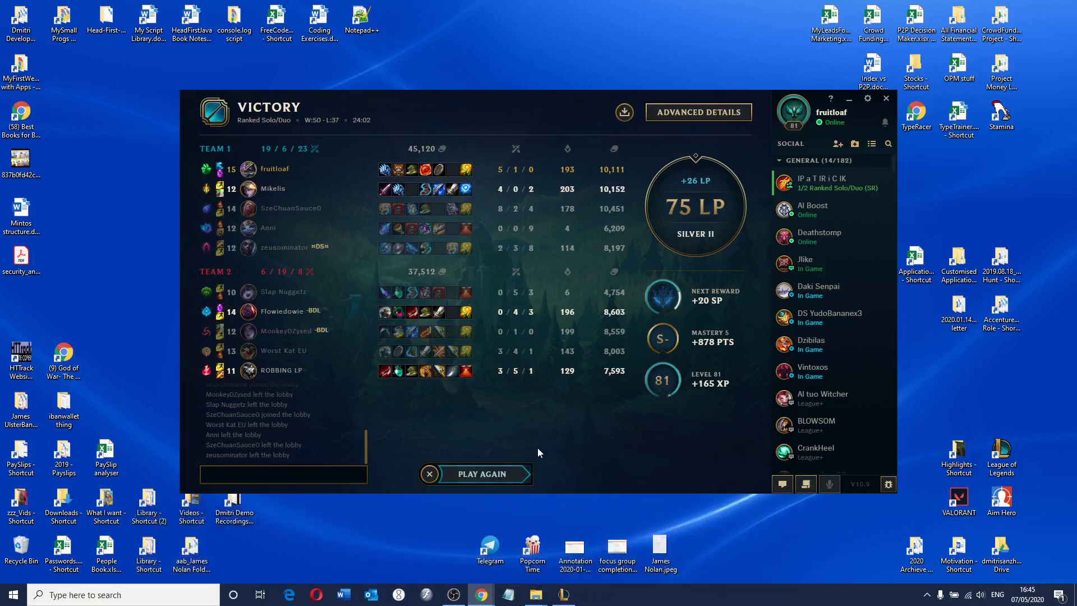
pyautogui.moveTo(481, 596)
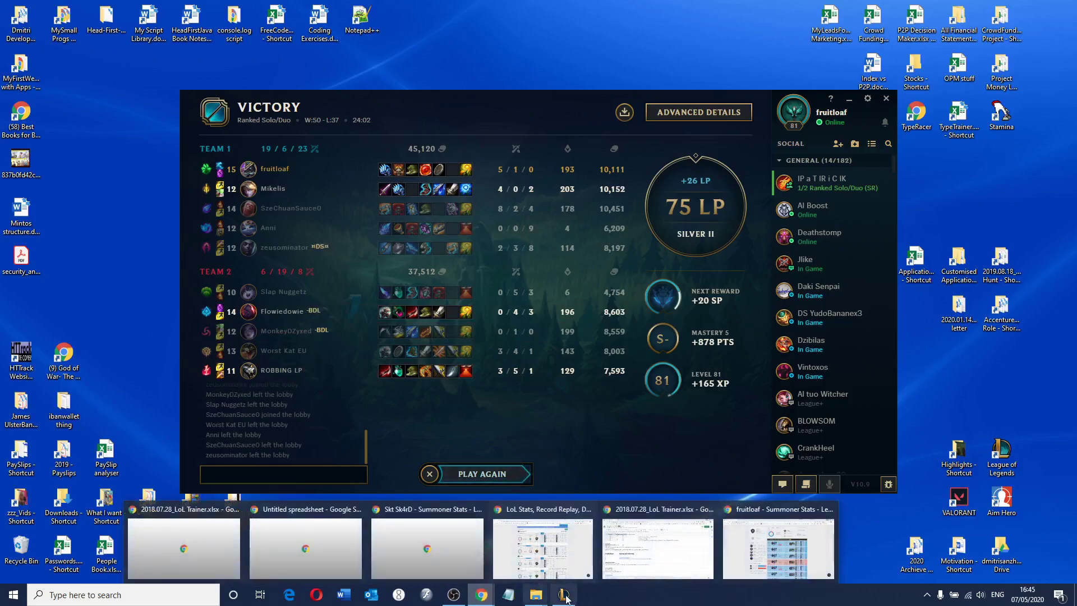
pyautogui.click(658, 547)
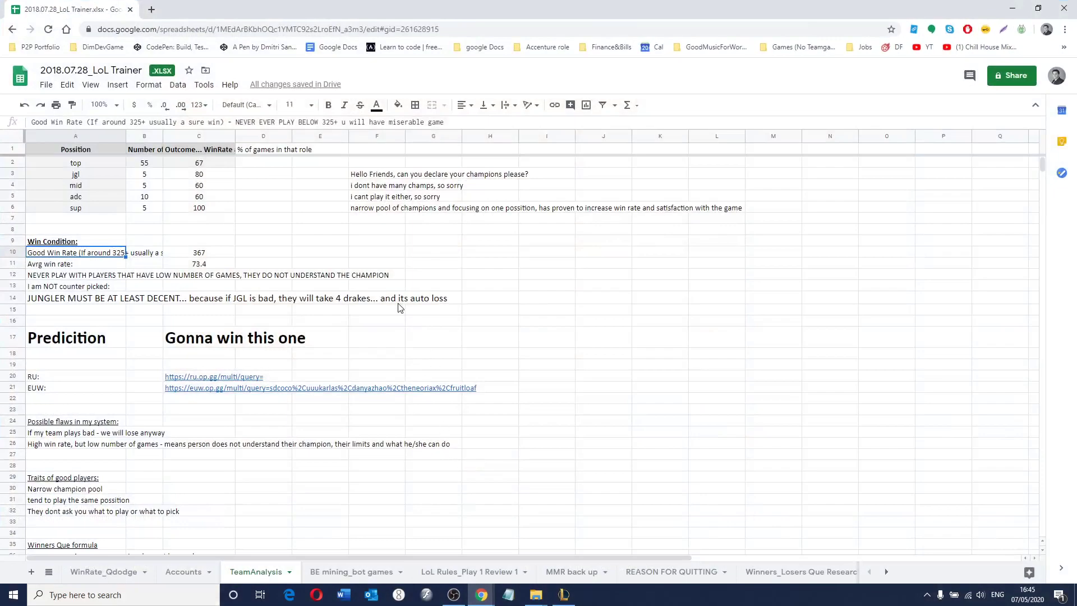
# Open the WinRate_Qdodge sheet and inspect the 5/7/2020 dodge-rate formula in G5.
pyautogui.click(109, 570)
pyautogui.click(384, 332)
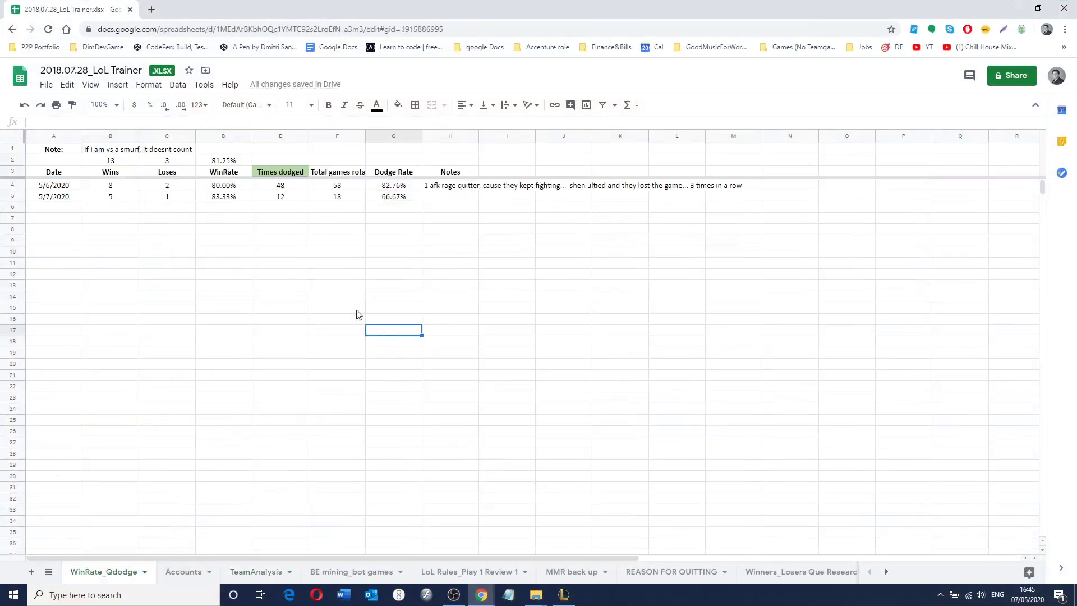
pyautogui.click(389, 198)
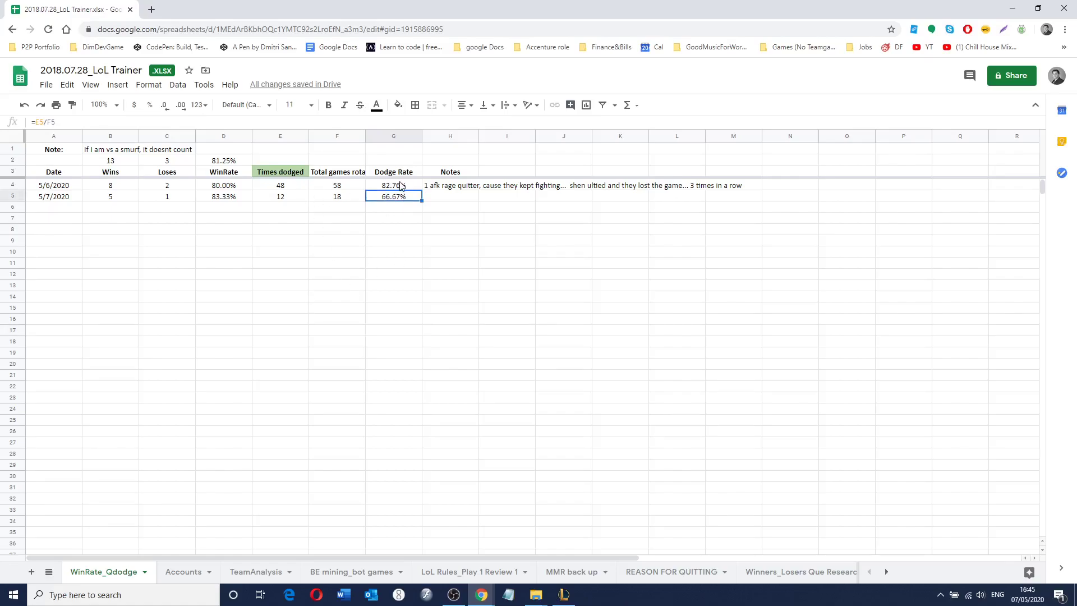
# Confirm the G4:G5 dodge rates sum to 149.43%, then hide the spreadsheet.
pyautogui.moveTo(403, 186); pyautogui.dragTo(402, 198)
pyautogui.click(979, 571)
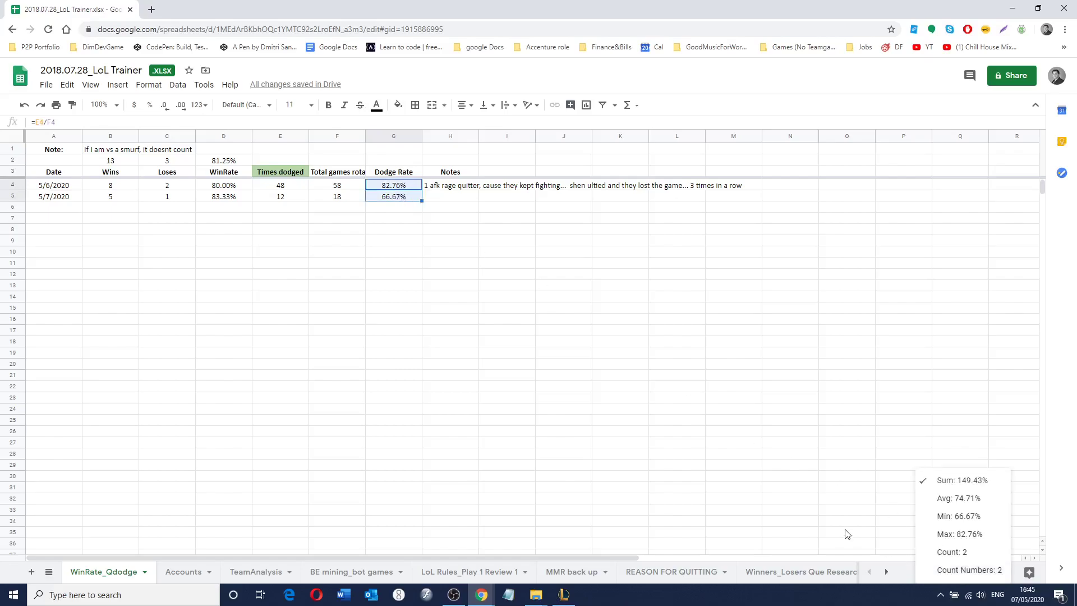
pyautogui.click(529, 335)
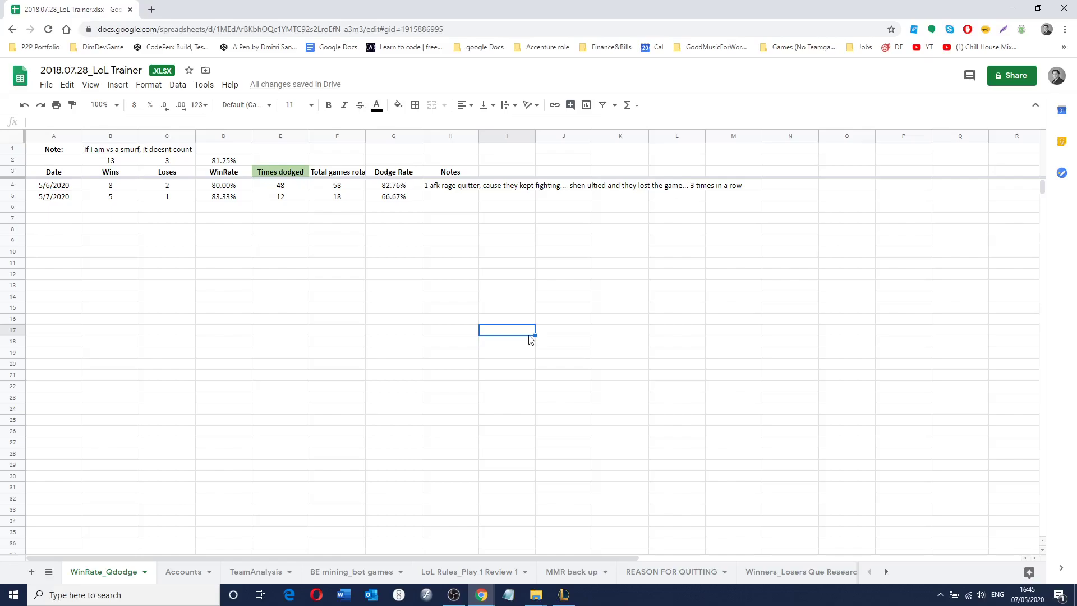
pyautogui.click(379, 297)
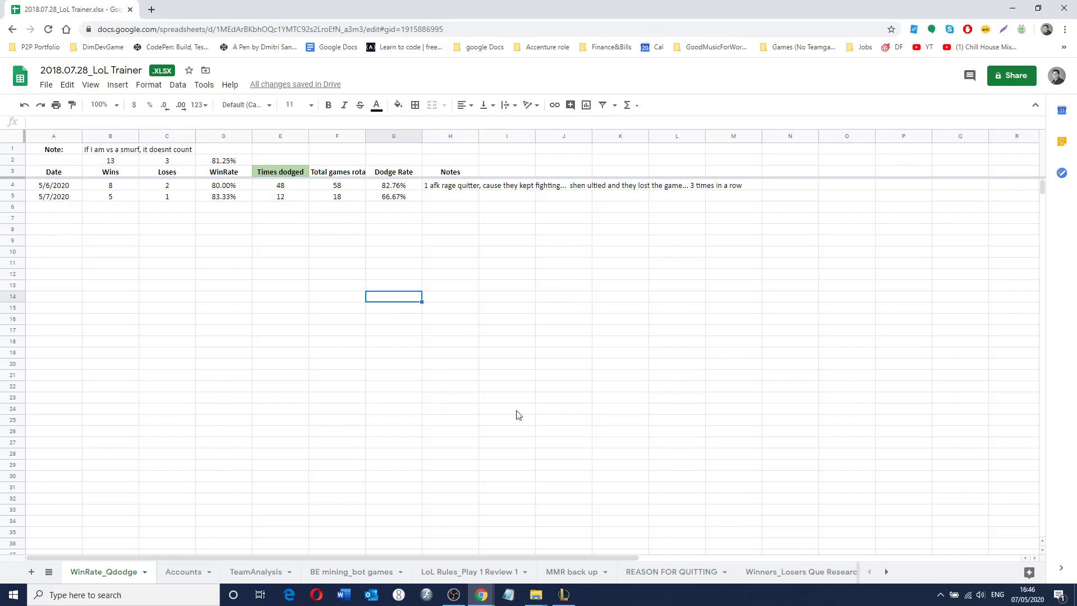
pyautogui.click(1002, 13)
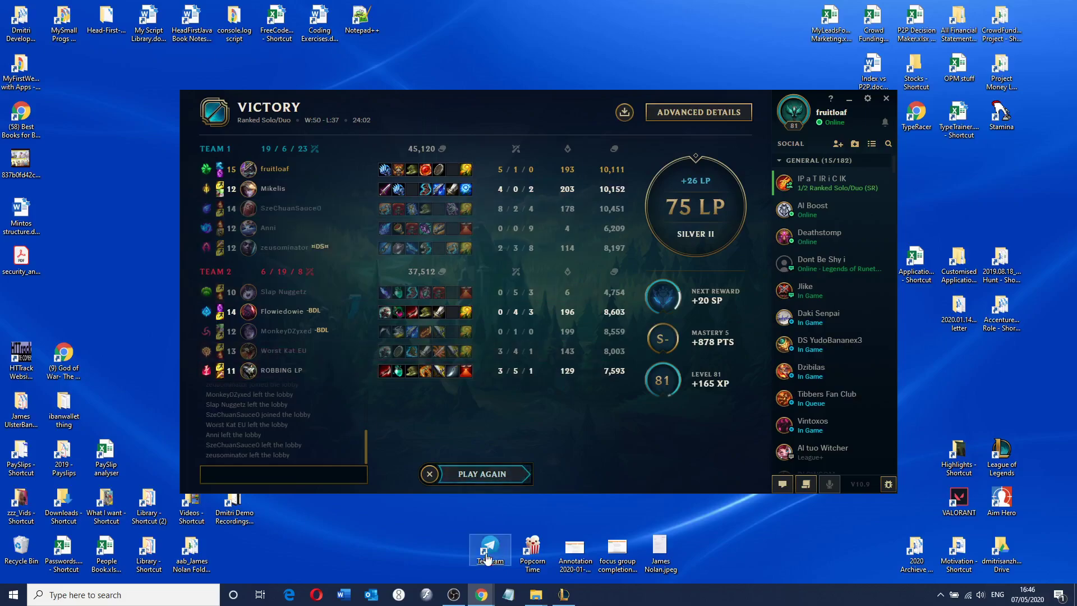
# Review the OP.GG match history of 9 wins and 1 loss, ending at the profile top.
pyautogui.moveTo(480, 598)
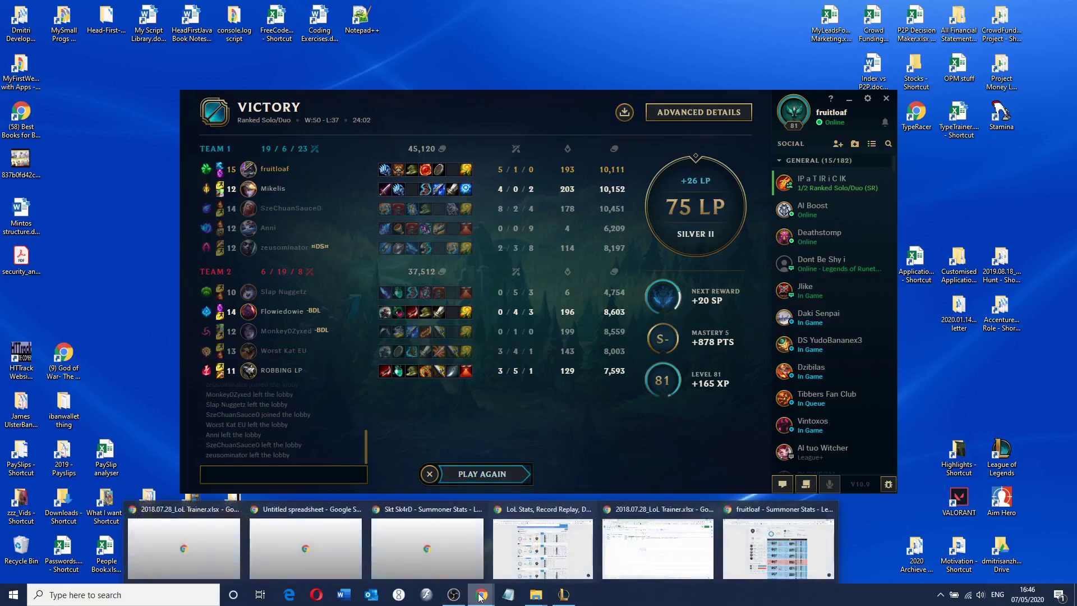
pyautogui.click(769, 552)
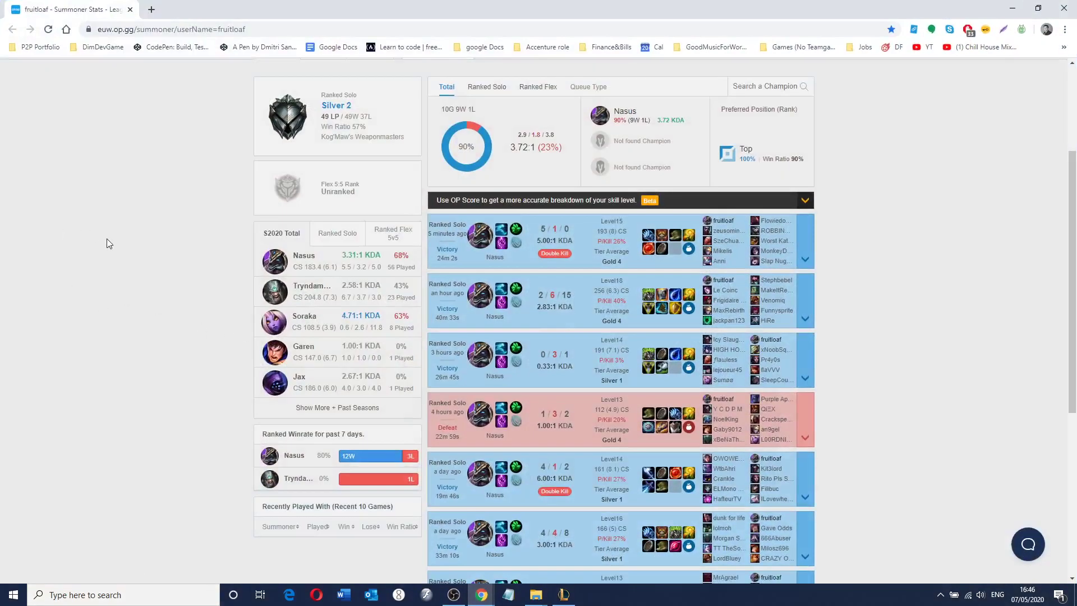
pyautogui.scroll(-2, 116, 246)
pyautogui.scroll(-1, 118, 250)
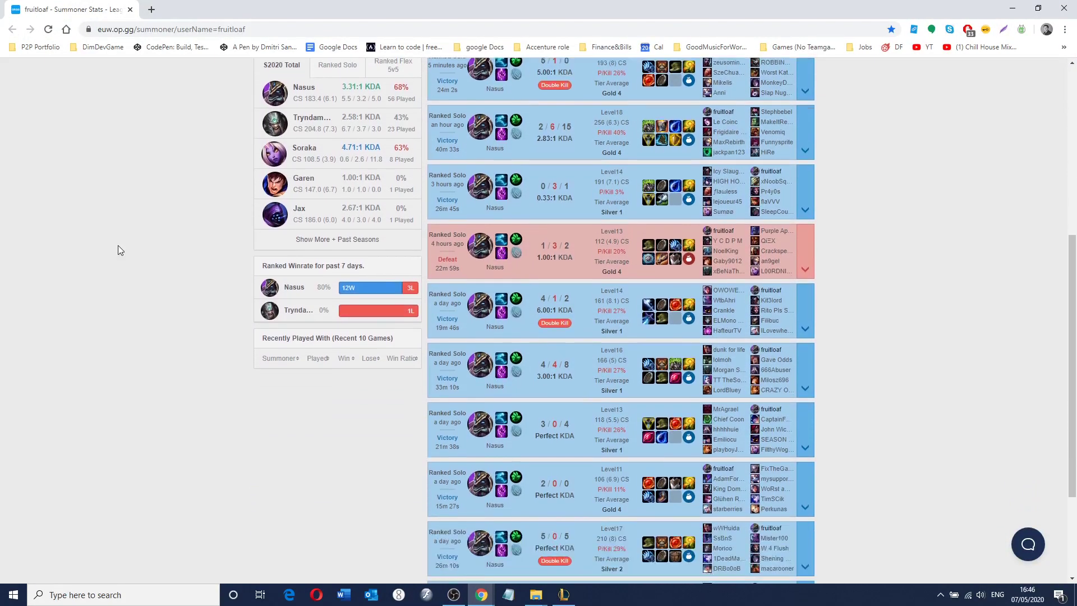
pyautogui.scroll(-2, 118, 250)
pyautogui.scroll(5, 118, 250)
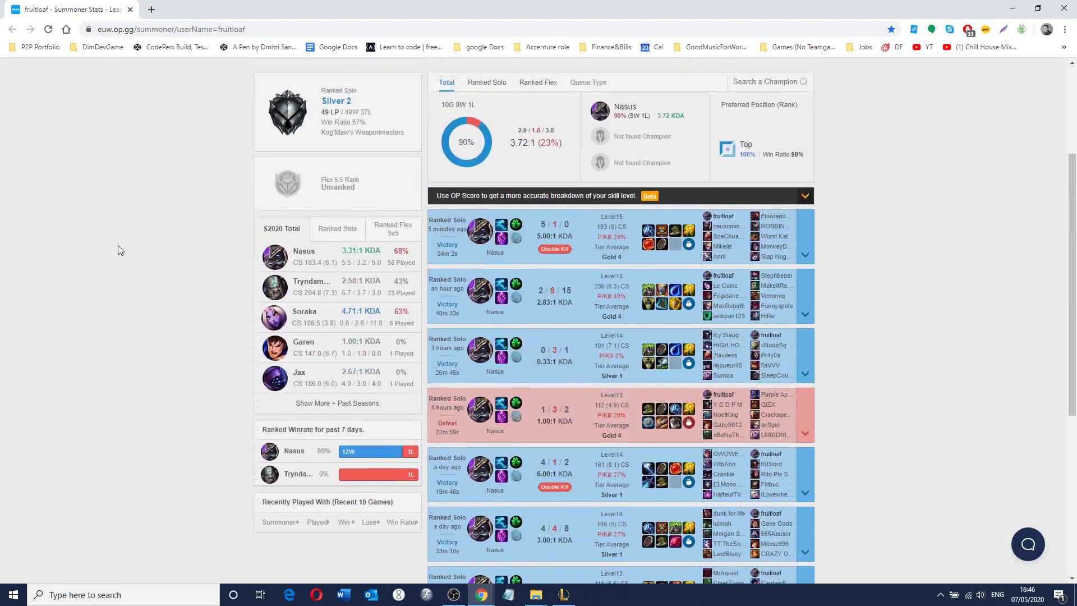
pyautogui.scroll(3, 118, 250)
pyautogui.scroll(-3, 118, 250)
pyautogui.scroll(3, 118, 250)
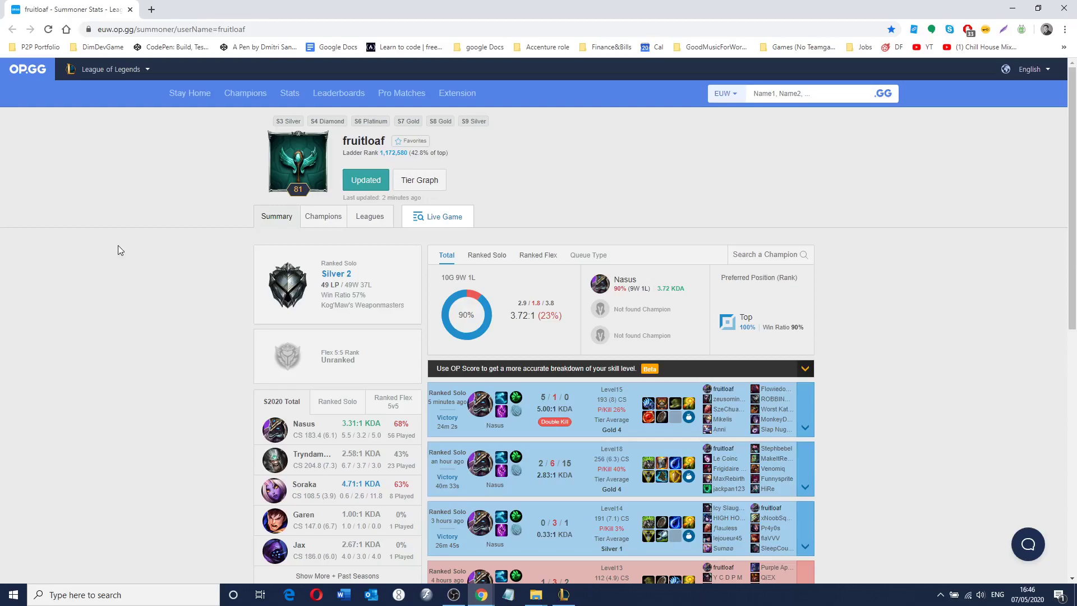
# Load youtube.com in a new tab and play the Kayn diving clip from Your videos.
pyautogui.click(150, 8)
pyautogui.write('youtube.com')
pyautogui.press('Return')
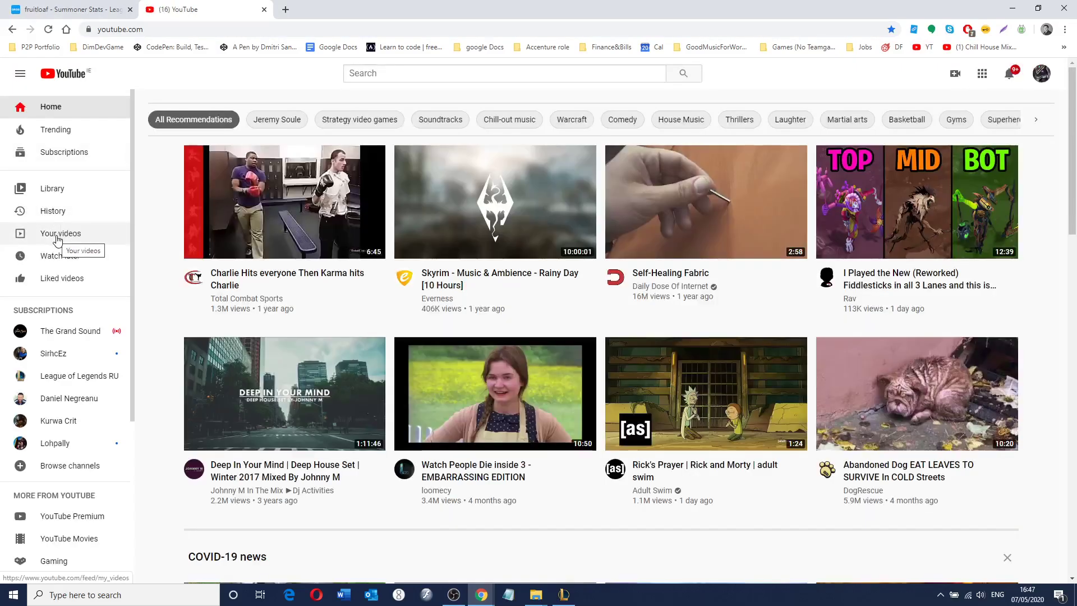
pyautogui.click(58, 240)
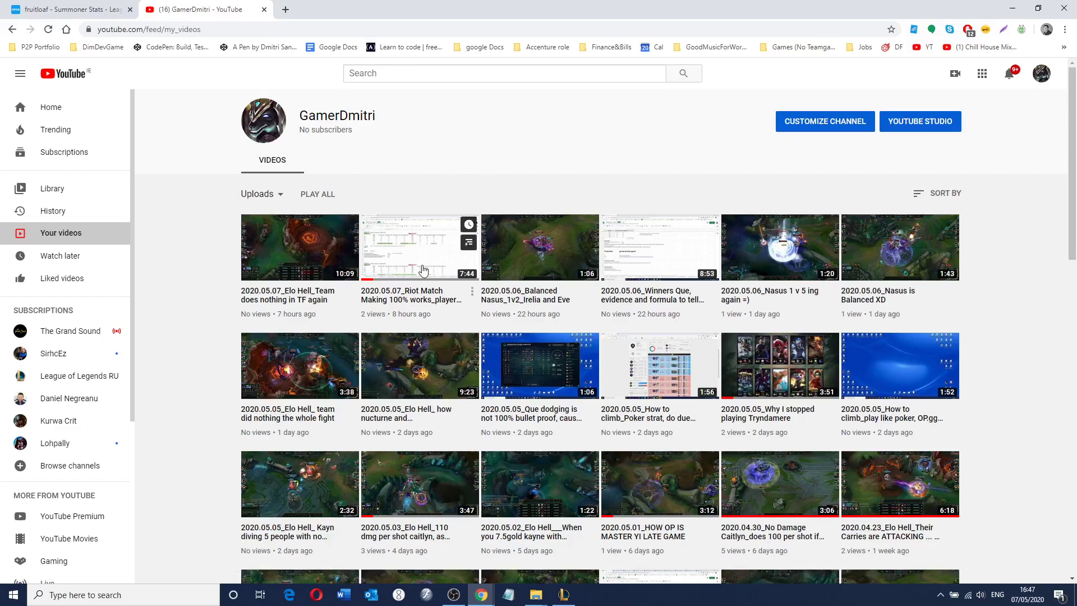
pyautogui.scroll(-1, 413, 268)
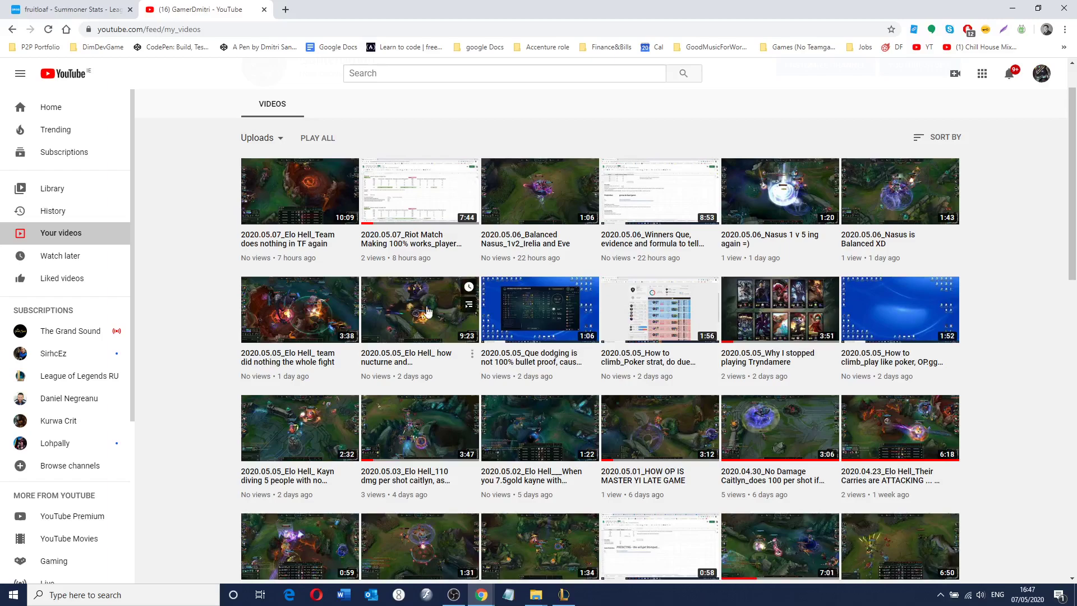
pyautogui.click(300, 427)
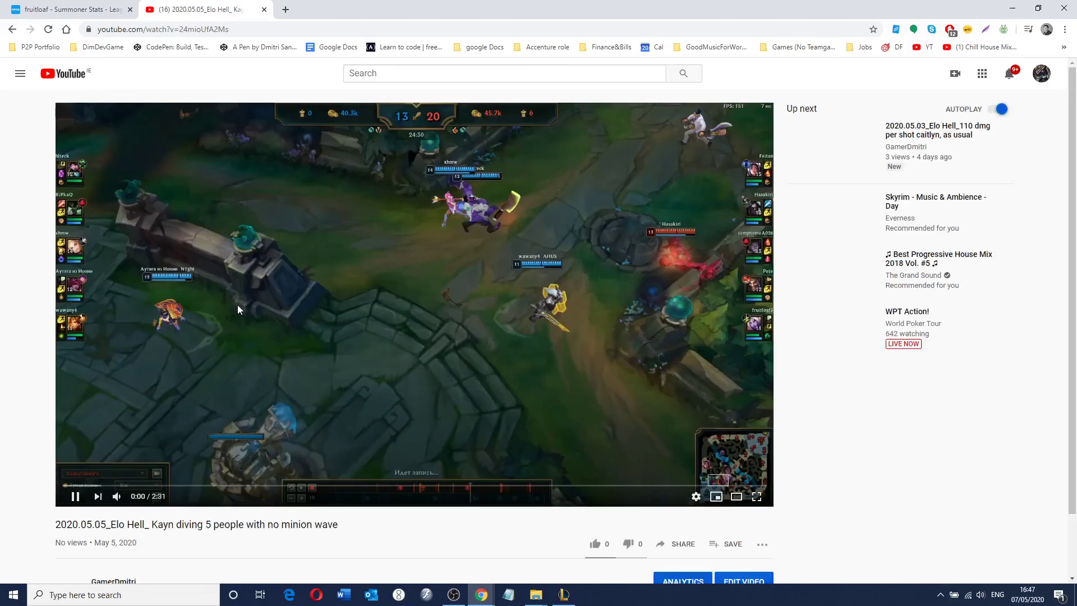
# Watch the Kayn clip full screen from 0:19, then 0:27, and return to the windowed player.
pyautogui.press('f')
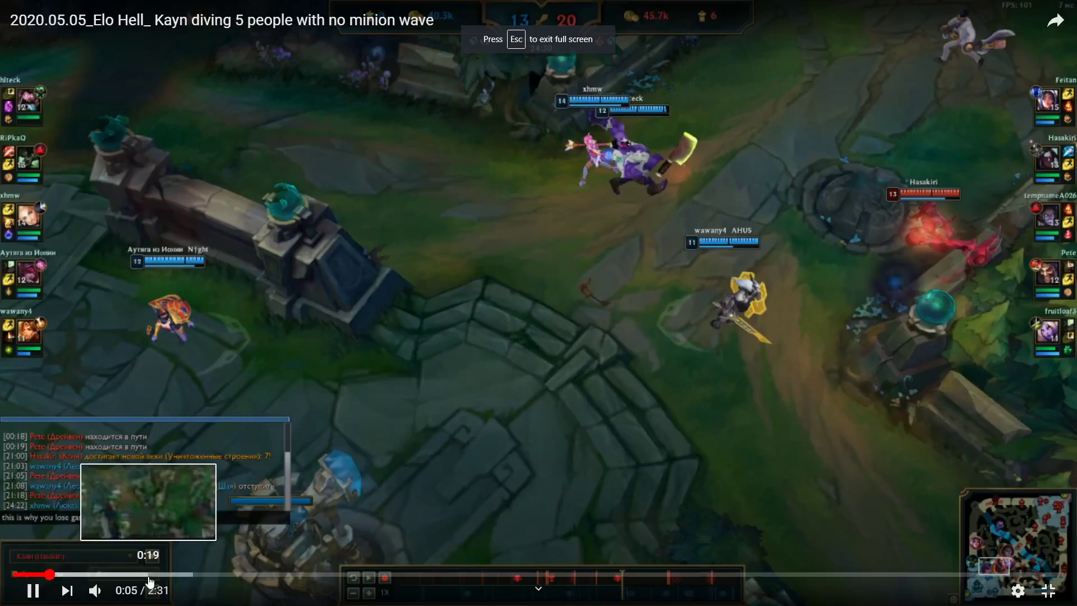
pyautogui.click(148, 574)
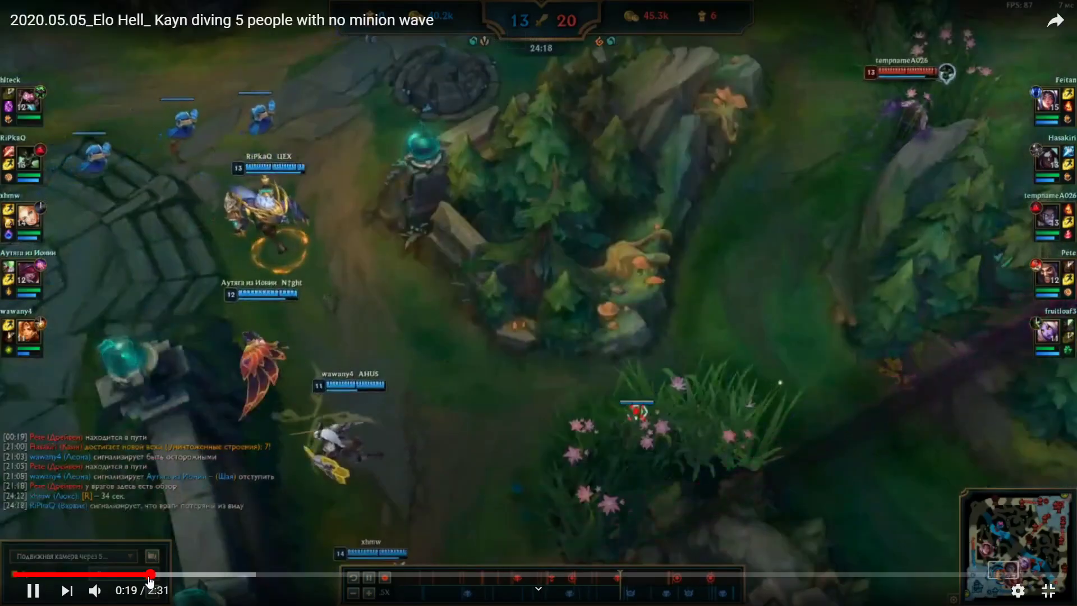
pyautogui.click(205, 576)
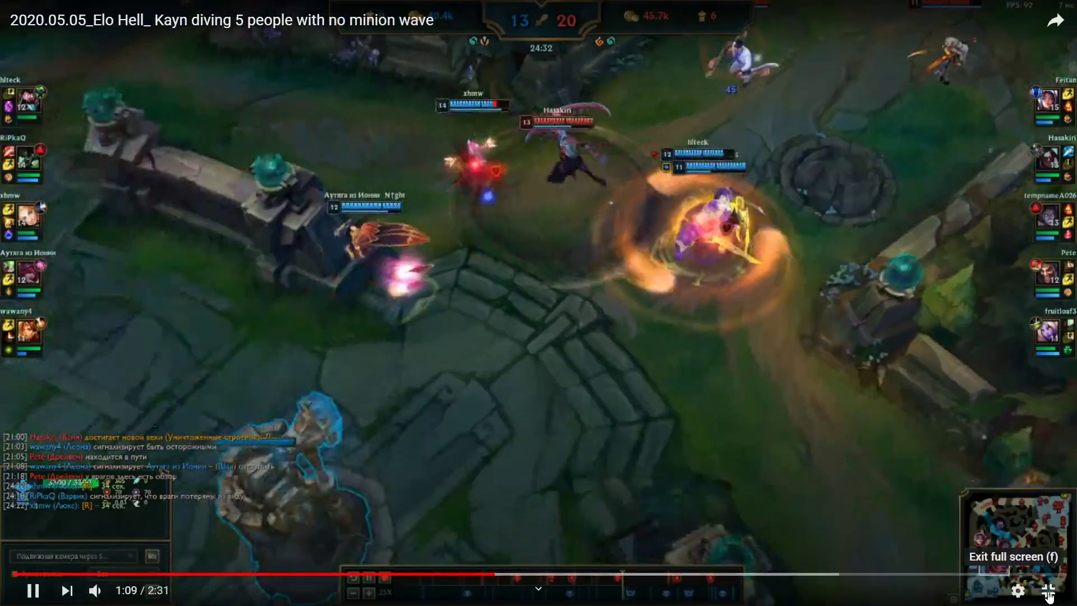
pyautogui.click(1055, 589)
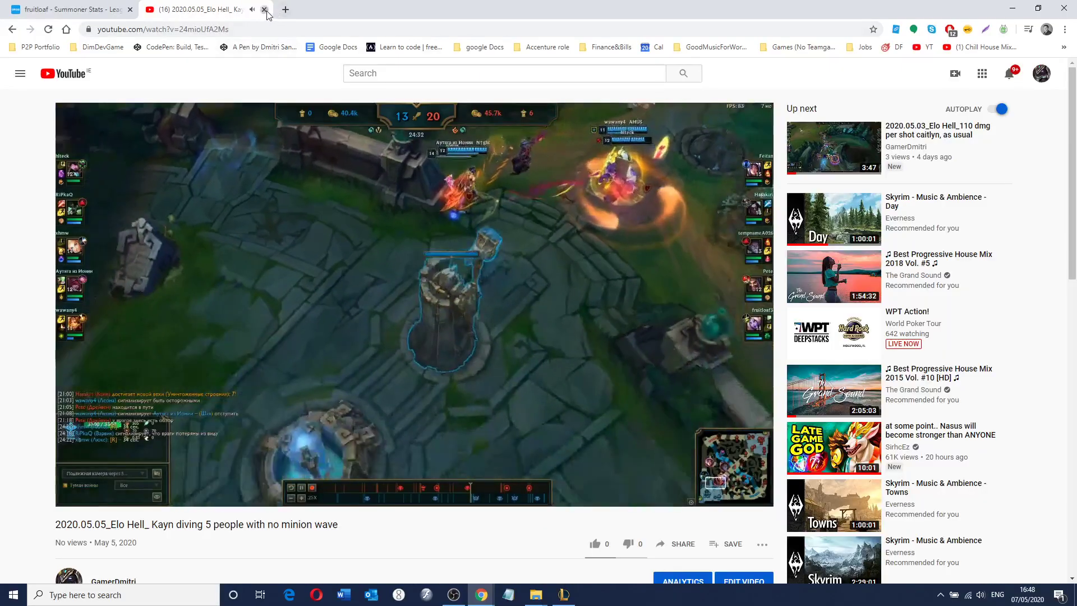
# On the TeamAnalysis sheet, select the C2:C6 win rates and check C10's =sum(C2:C7).
pyautogui.hotkey('ctrl', 'Tab')
pyautogui.moveTo(482, 595)
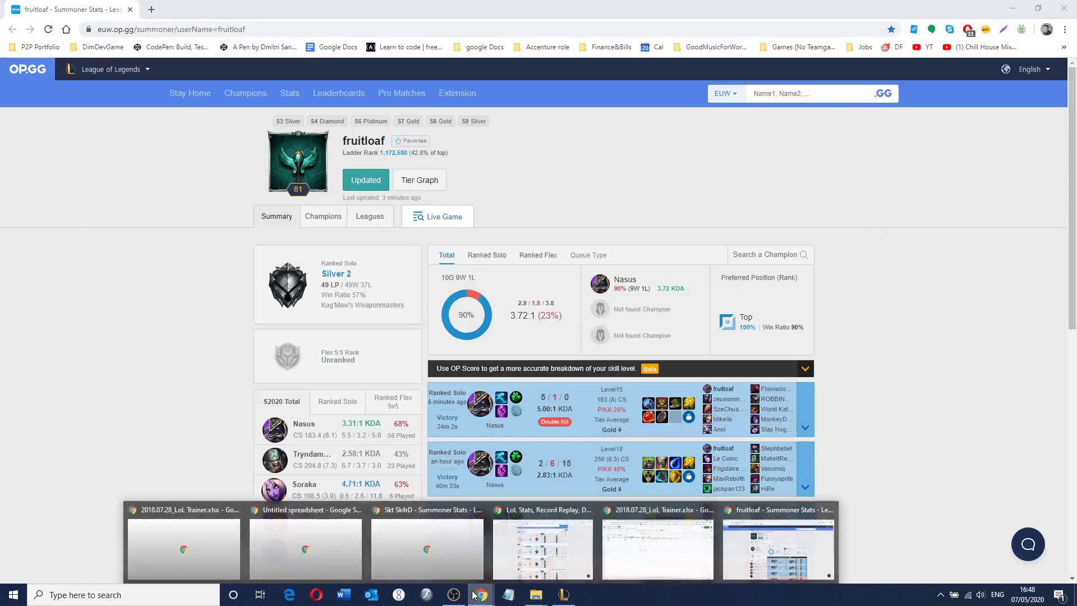
pyautogui.click(614, 573)
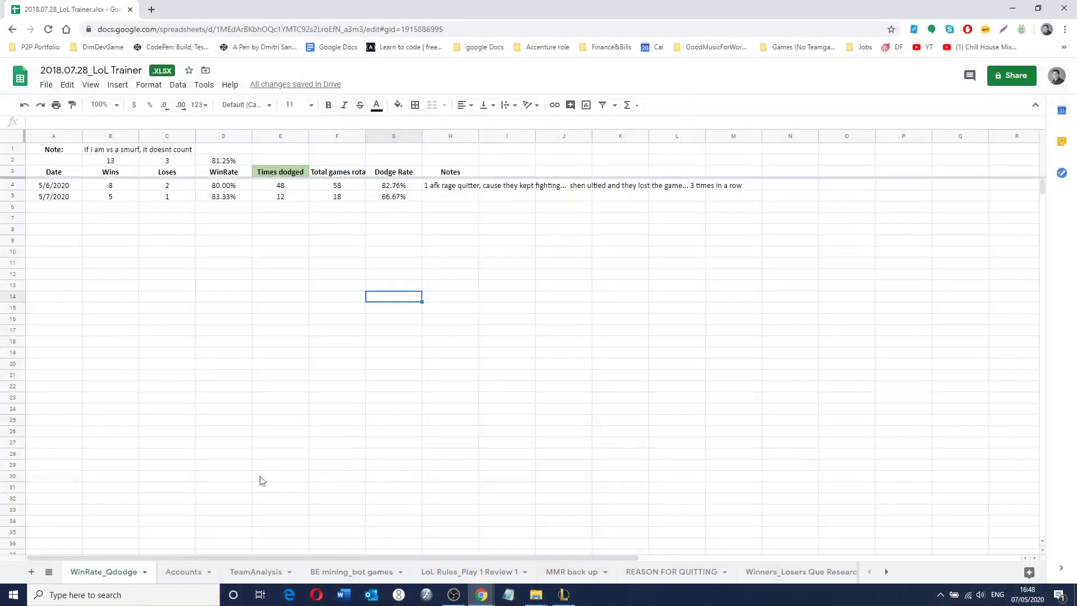
pyautogui.click(236, 570)
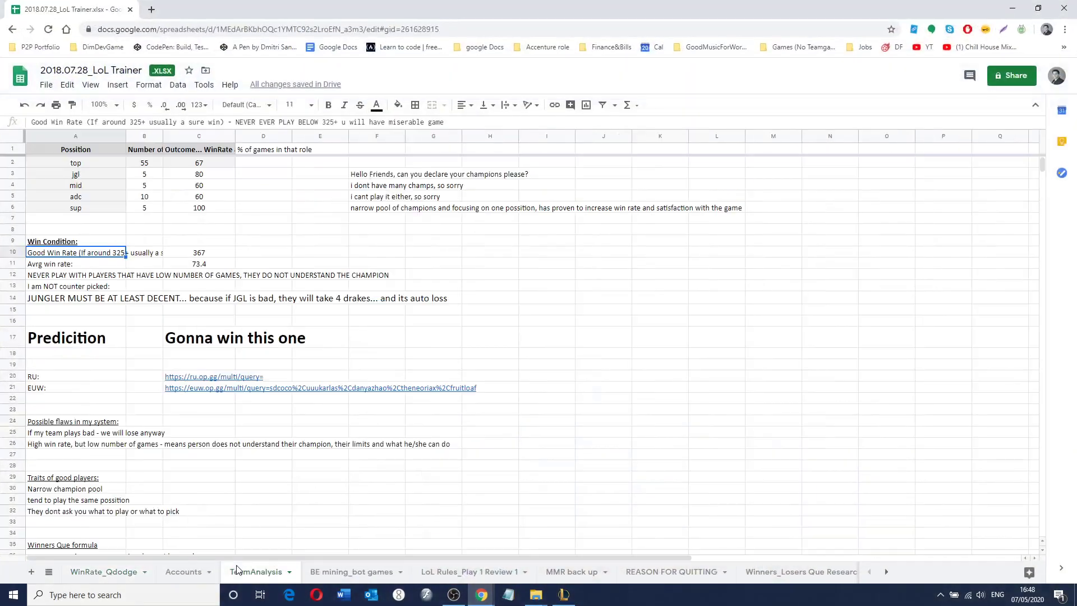
pyautogui.click(196, 165)
pyautogui.moveTo(196, 165); pyautogui.dragTo(197, 215)
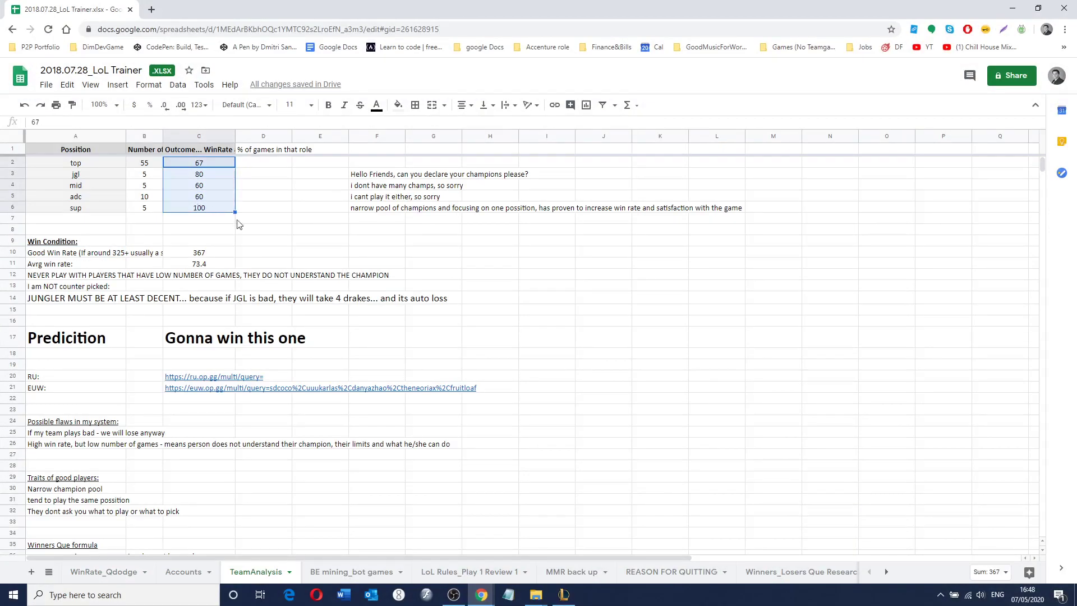
pyautogui.click(219, 254)
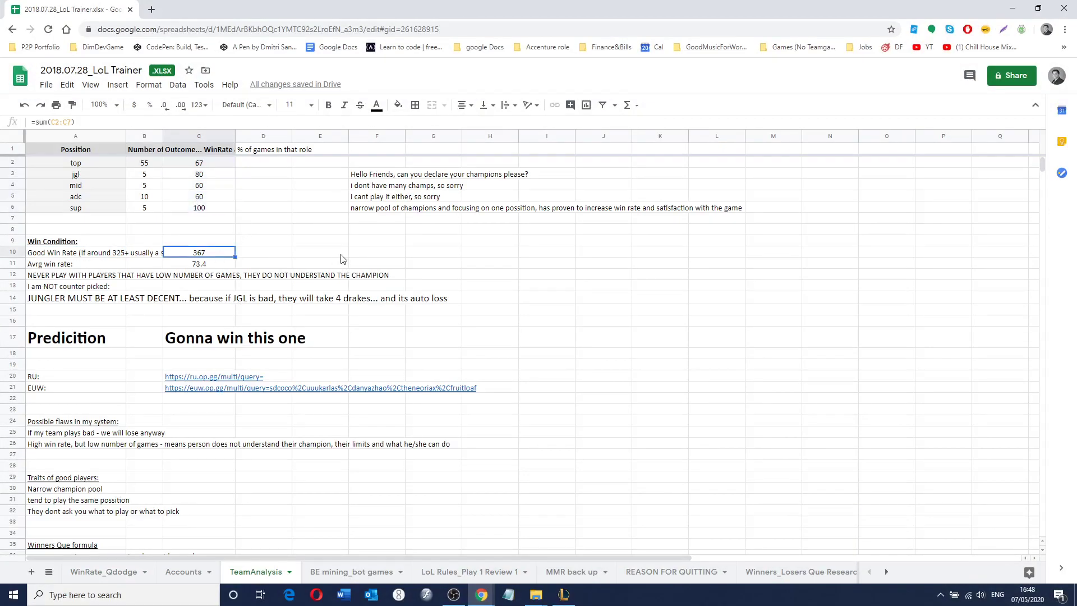